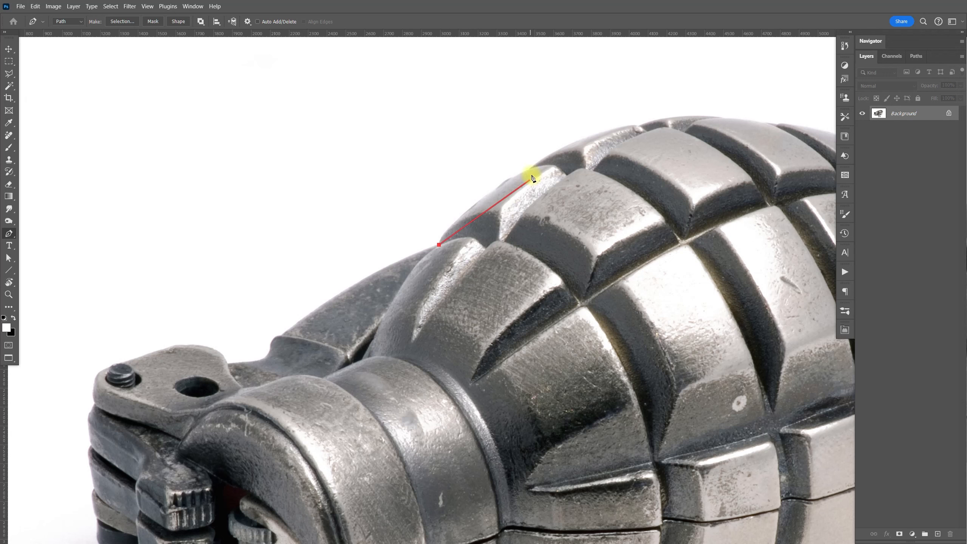
Trace the grenade body's upper-left edge with smooth Pen tool curves up to the notch at the first top groove, adjusting the handles.
drag(529, 168, 577, 154)
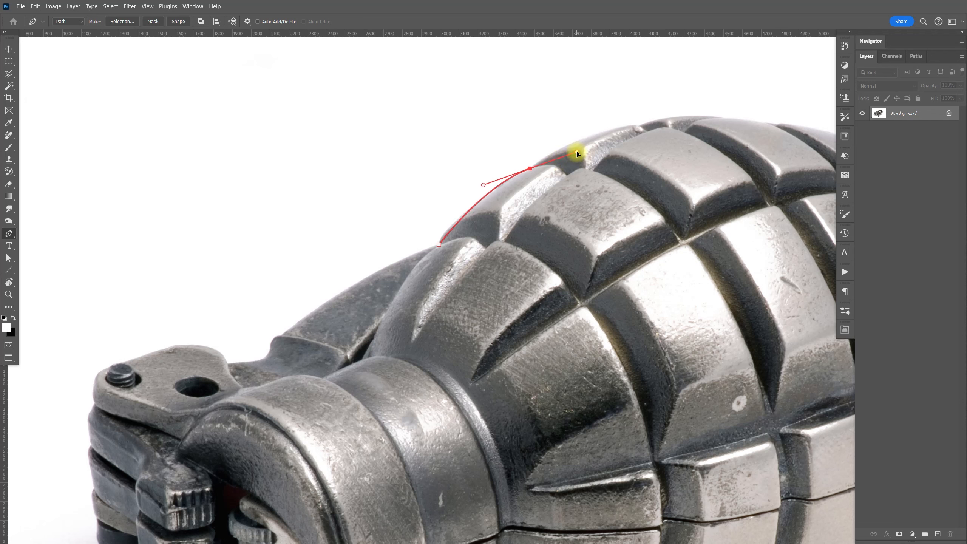
drag(576, 153, 510, 245)
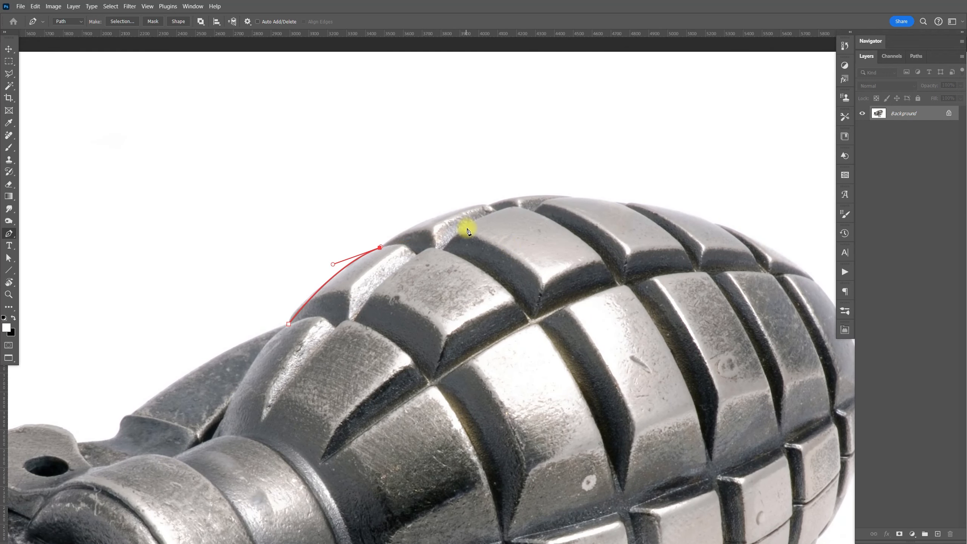
drag(490, 210, 520, 209)
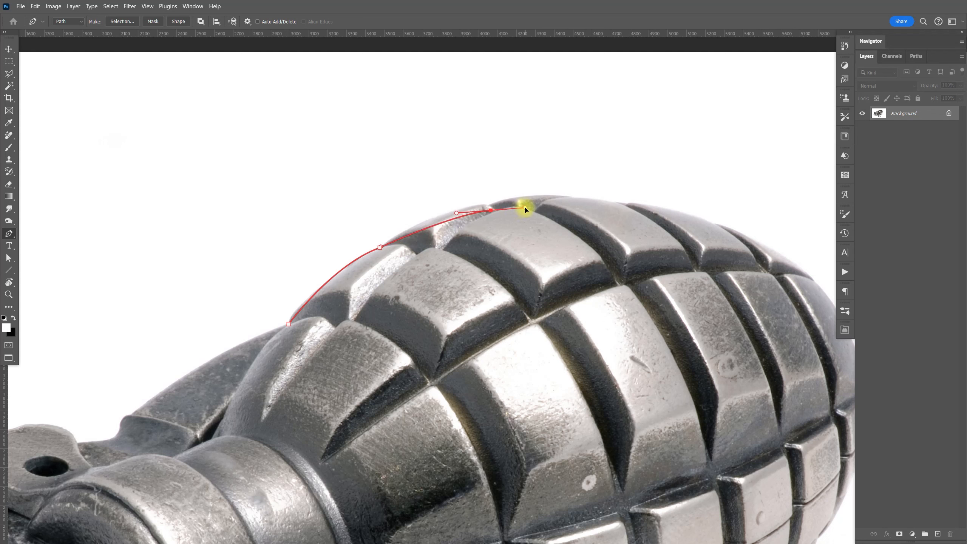
mouse_move(524, 209)
mouse_down()
mouse_move(518, 194)
mouse_move(507, 201)
mouse_move(518, 189)
mouse_move(523, 204)
mouse_up()
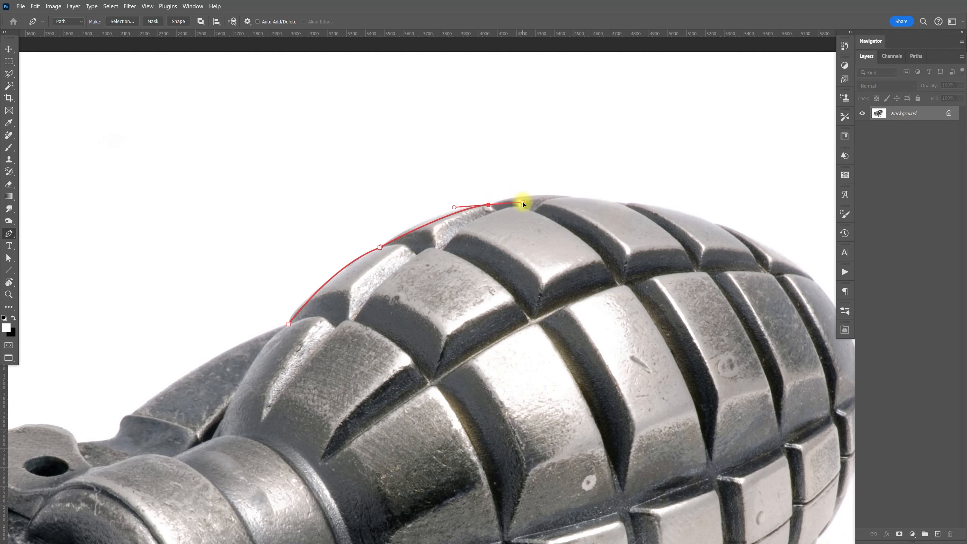
drag(523, 204, 490, 204)
drag(453, 207, 445, 207)
Extend the path along the top of the grenade body with two corner anchors placed beyond the notch.
scroll(446, 206, right, 3)
scroll(445, 205, up, 1)
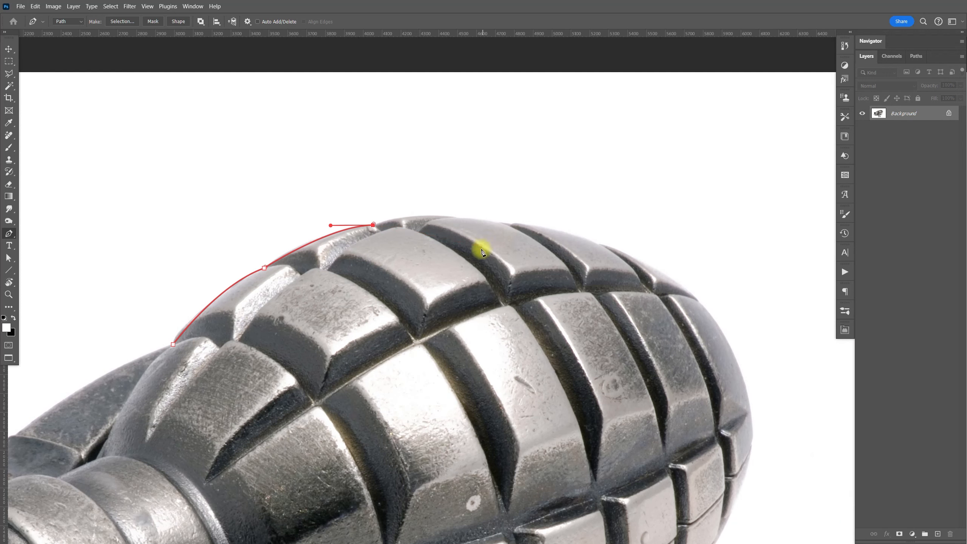
click(482, 226)
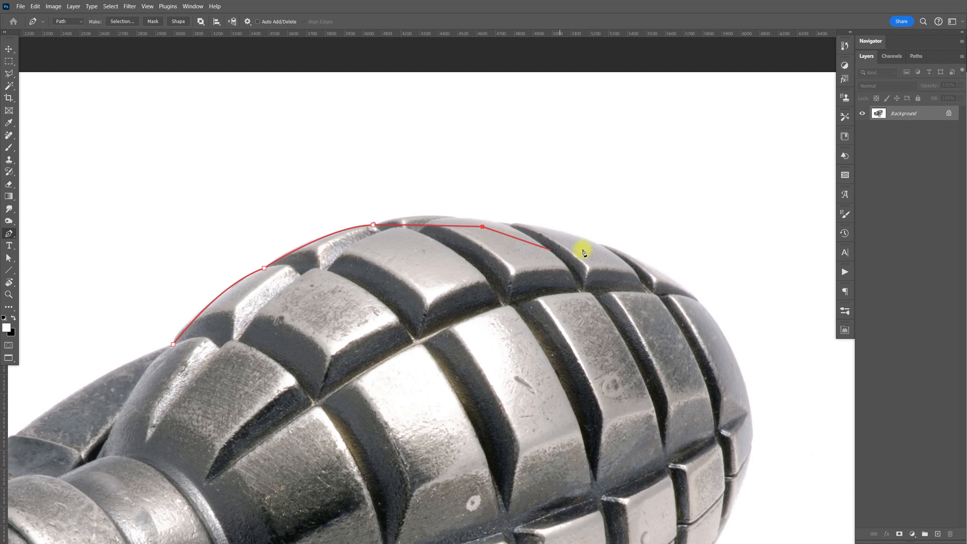
click(599, 244)
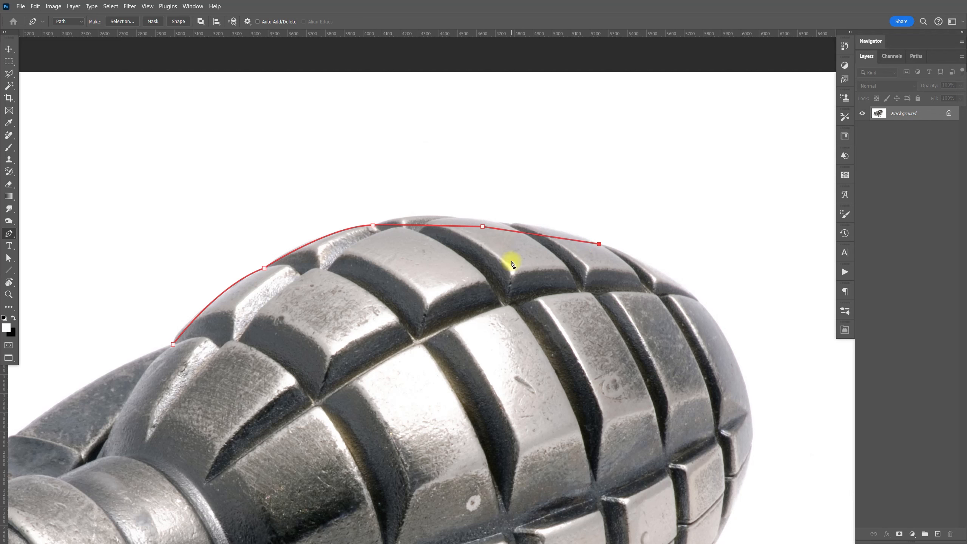
Move the first corner anchor to the body's crest and give it curve handles, and pull the path's end anchor back to the next groove.
drag(482, 226, 456, 217)
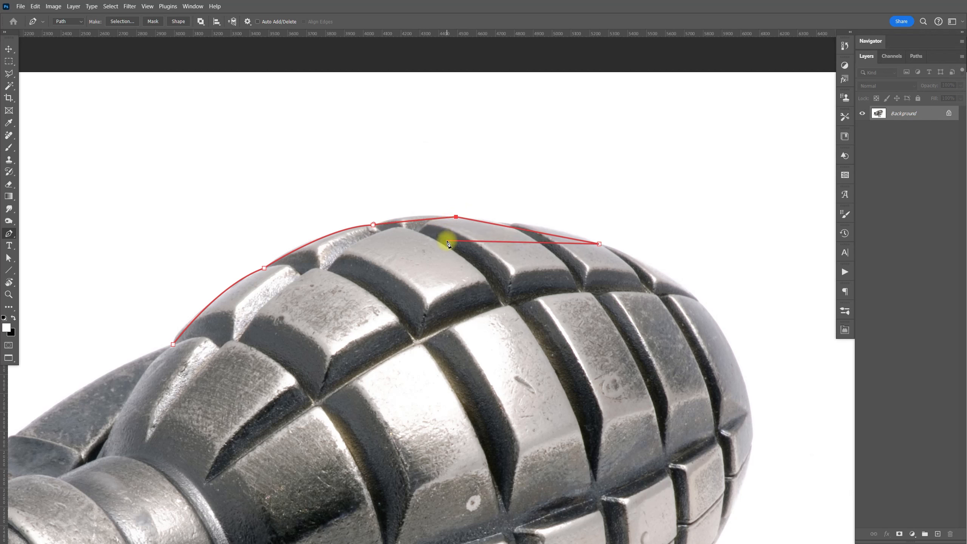
drag(455, 216, 486, 219)
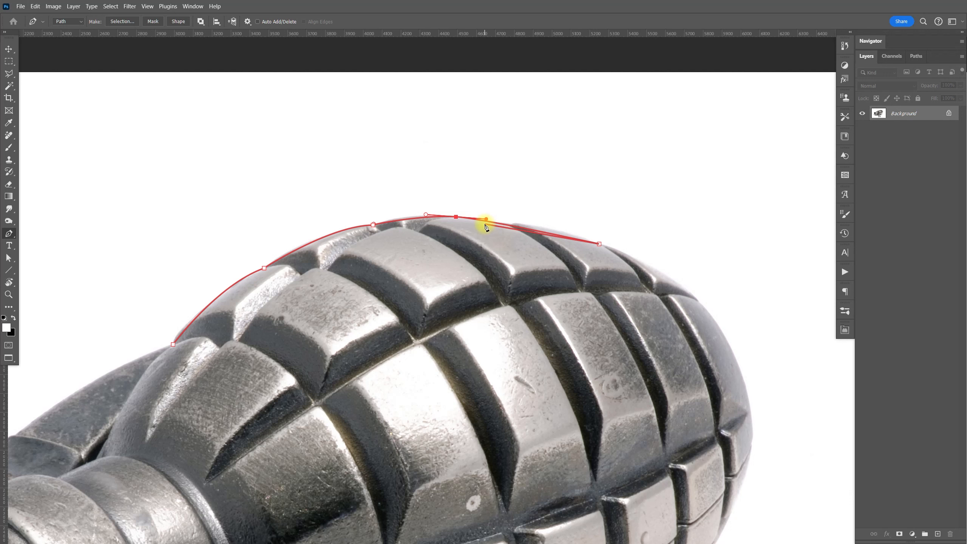
mouse_move(425, 215)
mouse_down()
mouse_move(426, 189)
mouse_move(415, 212)
mouse_up()
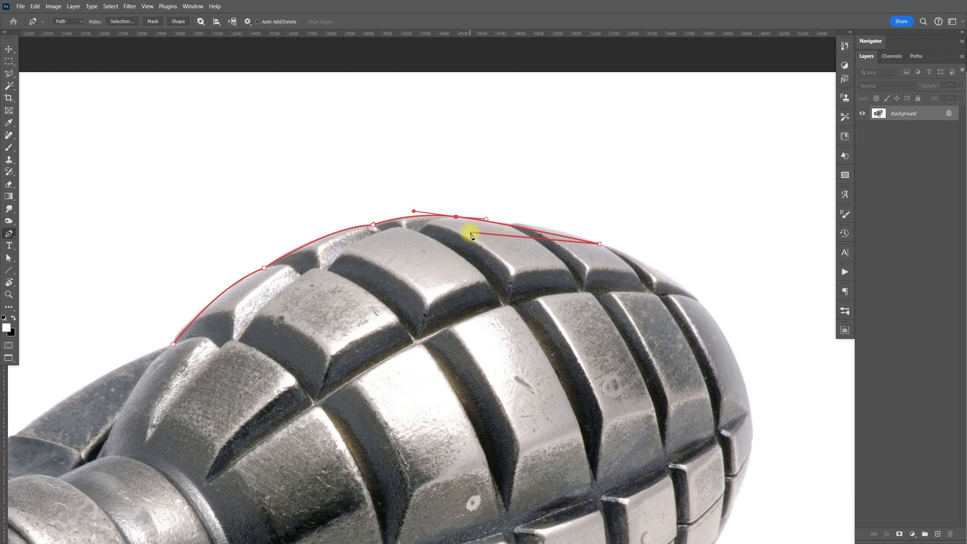
drag(472, 234, 483, 214)
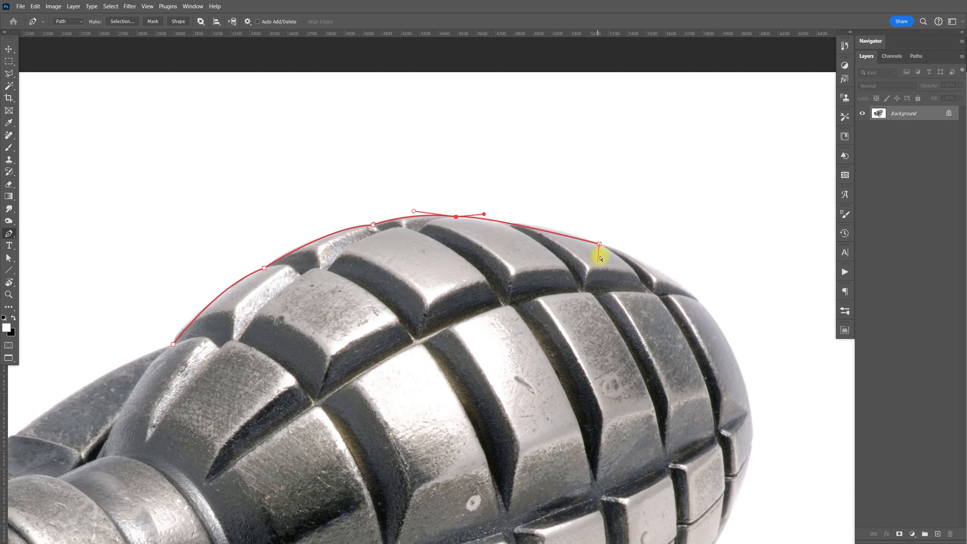
drag(599, 244, 510, 226)
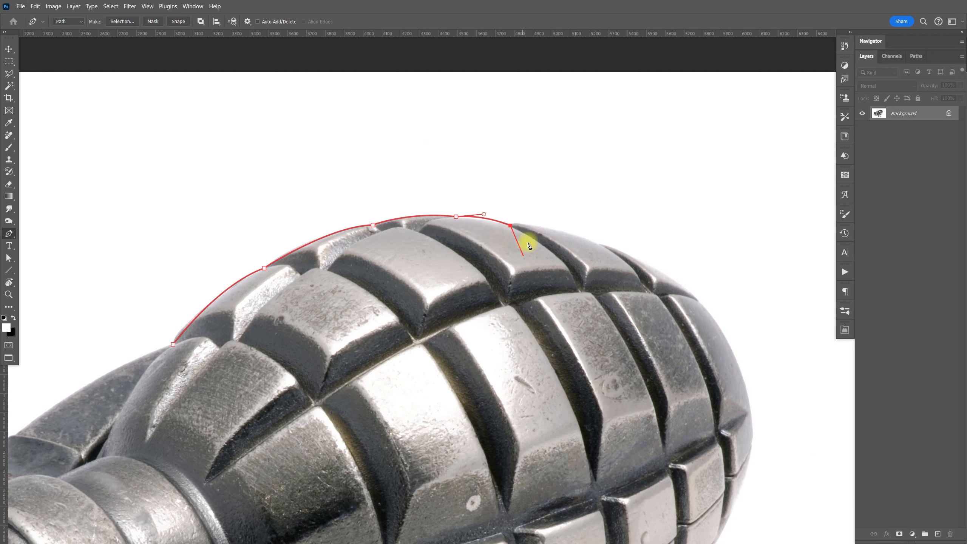
Continue the path with smooth curves down the body's upper-right slope and around its rounded end, fitting the handle to the edge.
drag(598, 244, 631, 261)
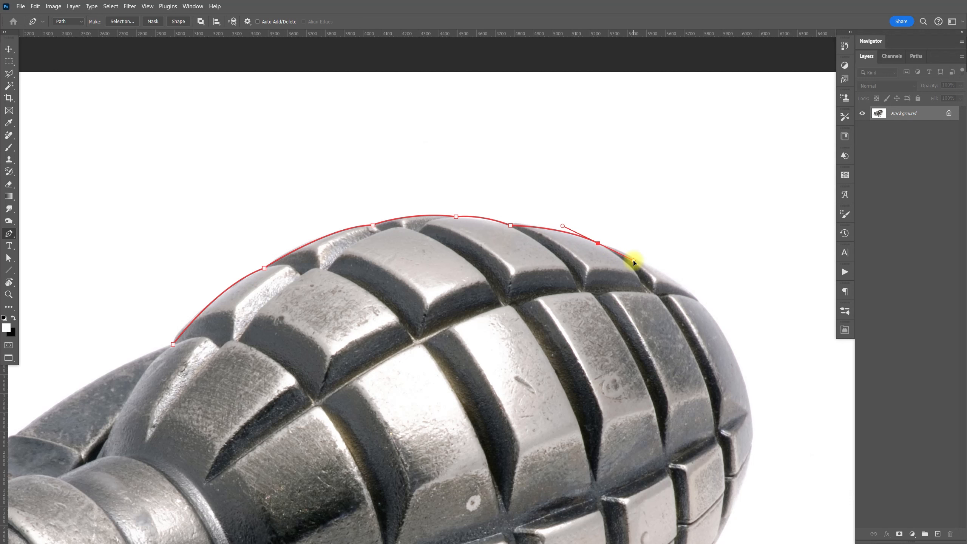
drag(634, 262, 499, 239)
click(545, 271)
drag(546, 274, 583, 364)
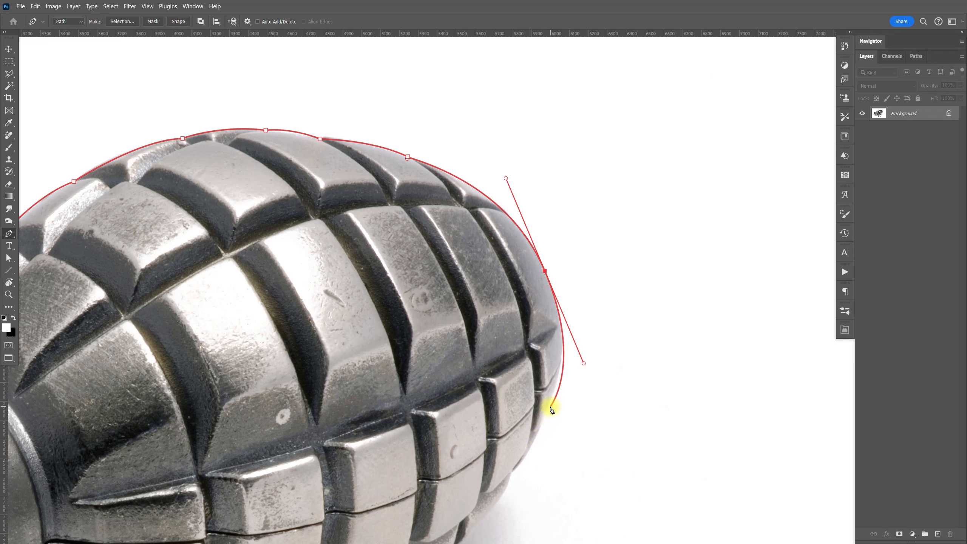
click(514, 472)
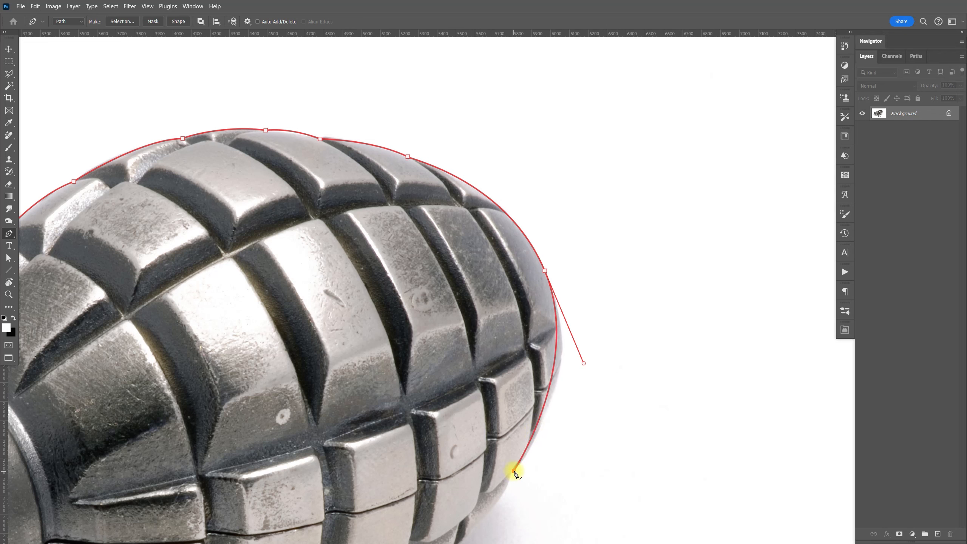
drag(584, 374, 594, 380)
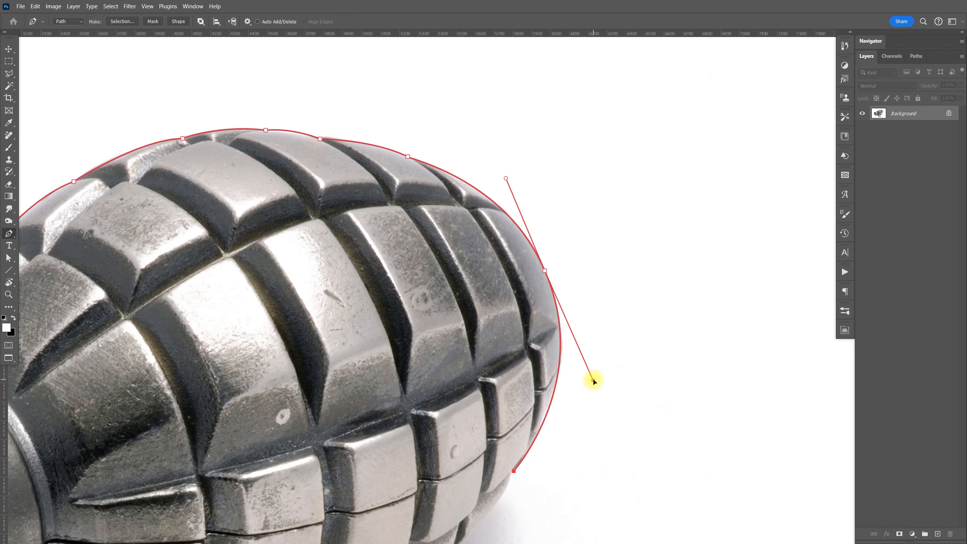
Trace the body's lower-right edge with curved segments to the groove on the underside, removing outgoing handles where the contour changes direction.
drag(539, 459, 682, 229)
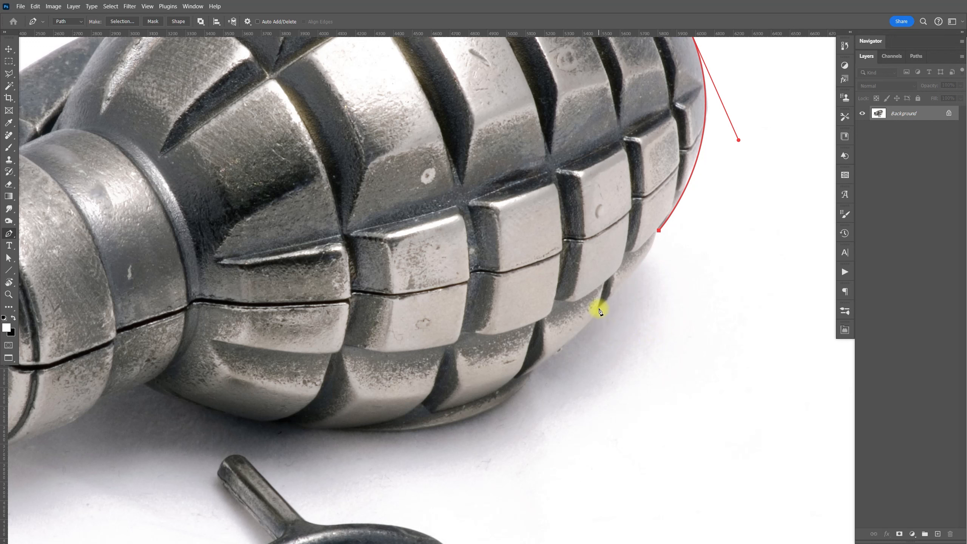
drag(598, 307, 558, 342)
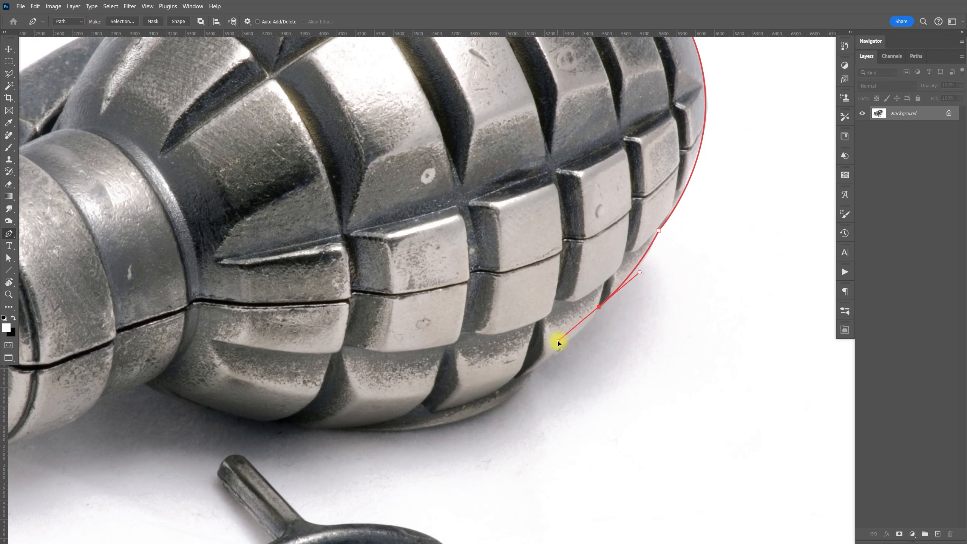
alt+click(598, 307)
drag(505, 381, 473, 403)
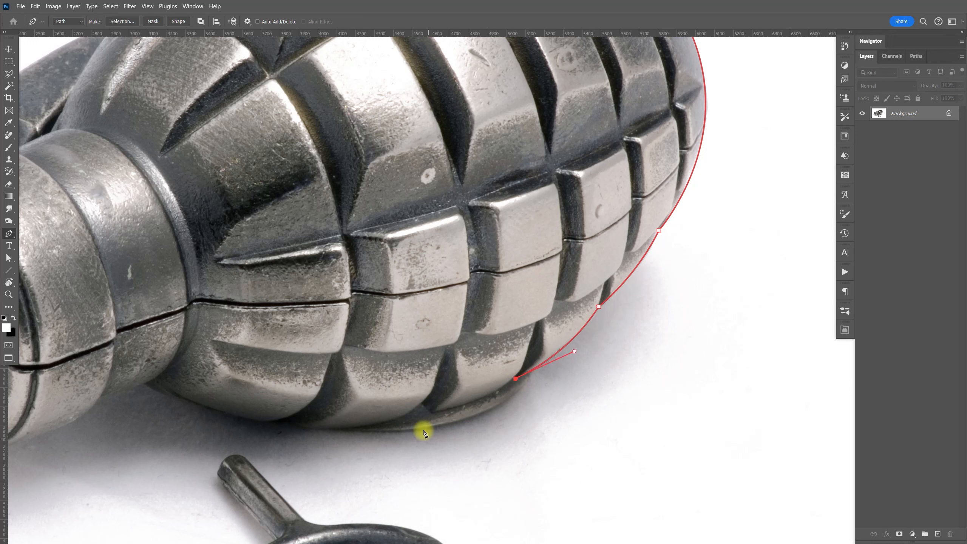
drag(432, 414, 395, 423)
alt+click(432, 413)
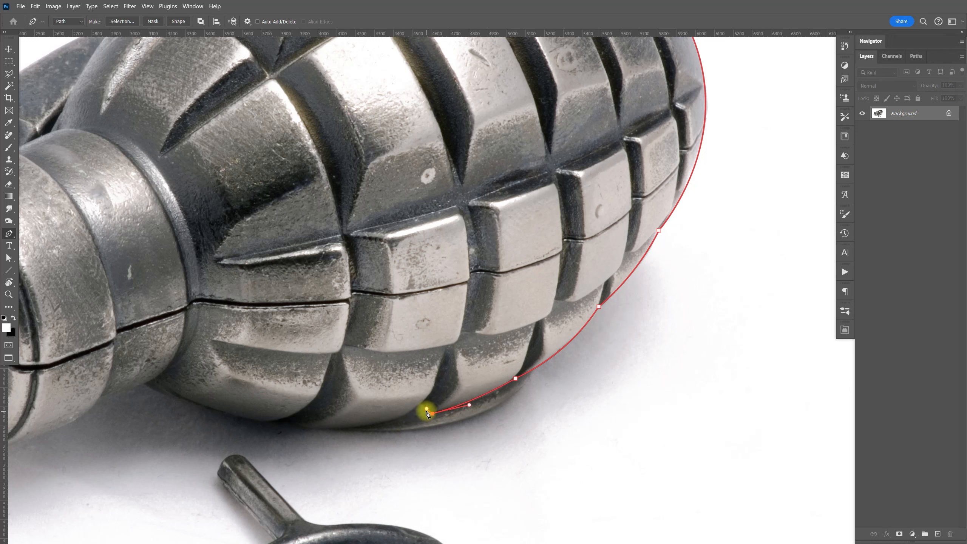
Step the path into the underside groove and curve it around the next raised block to the following groove.
click(422, 403)
drag(334, 432, 291, 430)
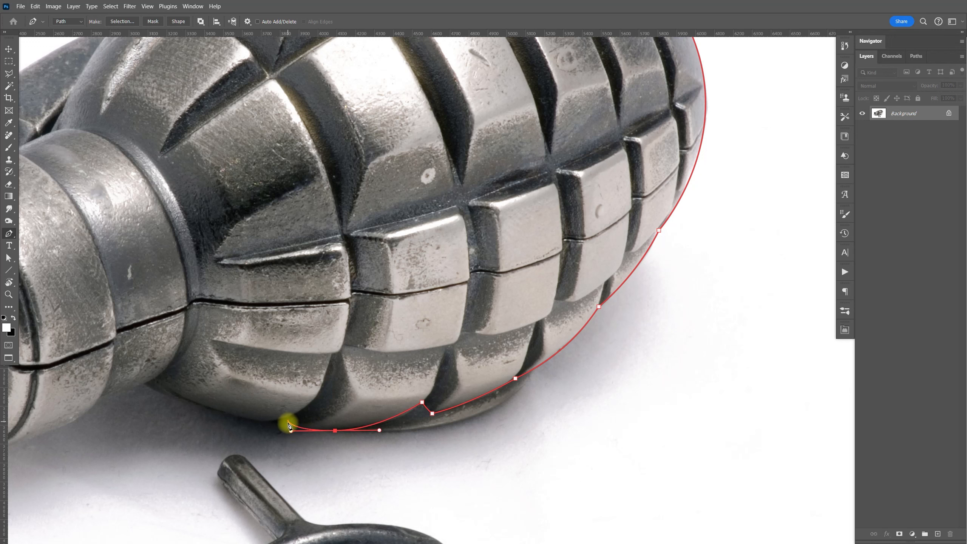
click(288, 417)
Trace the underside of the body's tapered end and neck, and curve the path around the round cap up to the ribbed lever block.
drag(276, 395, 554, 371)
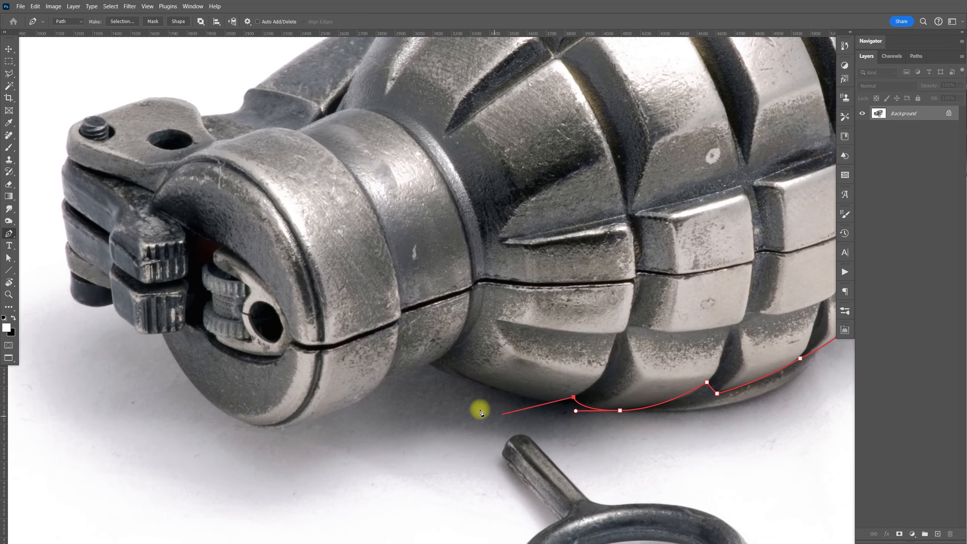
drag(484, 386, 438, 366)
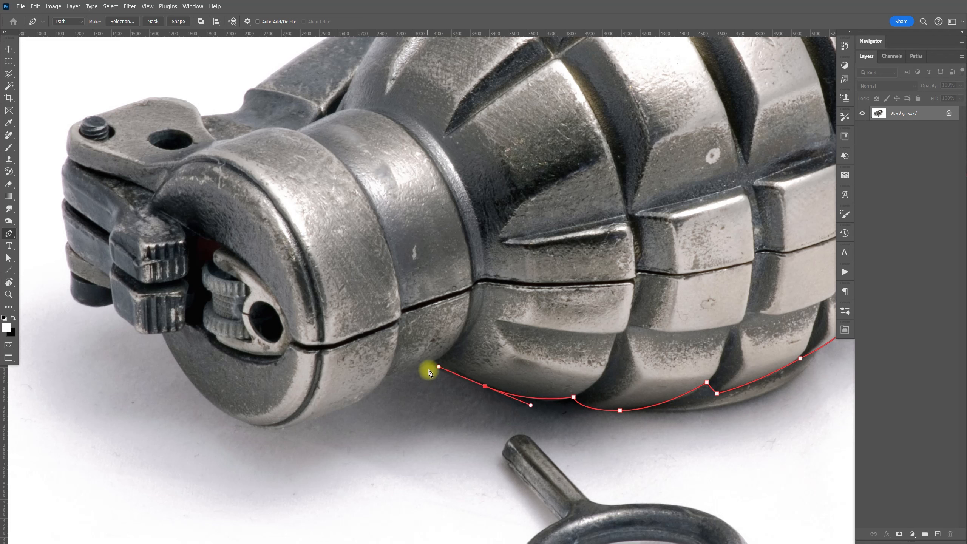
click(429, 364)
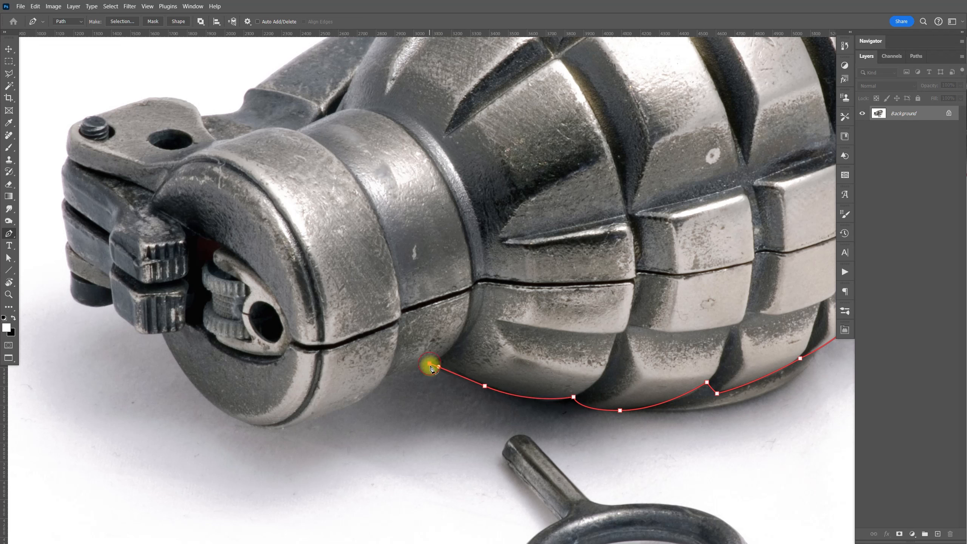
click(387, 378)
drag(371, 400, 494, 340)
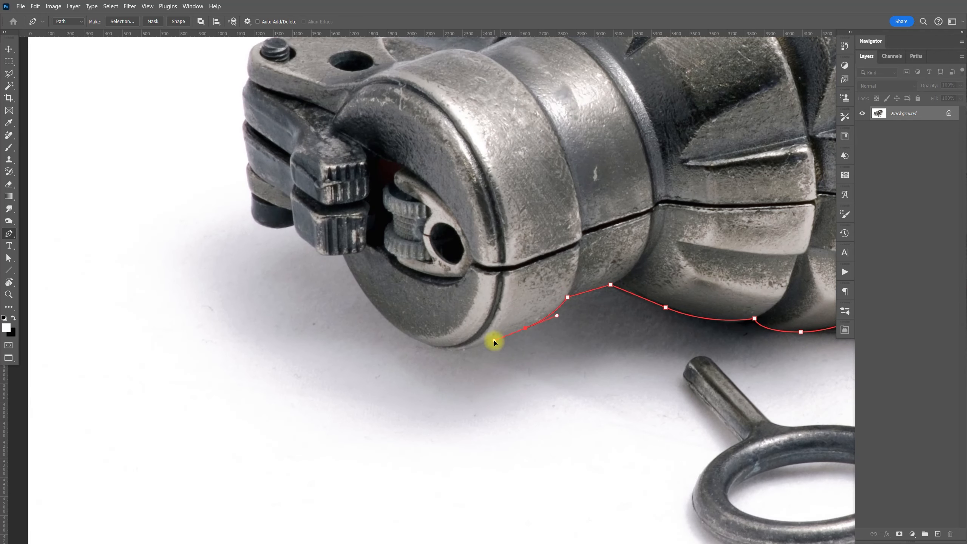
drag(435, 348, 395, 333)
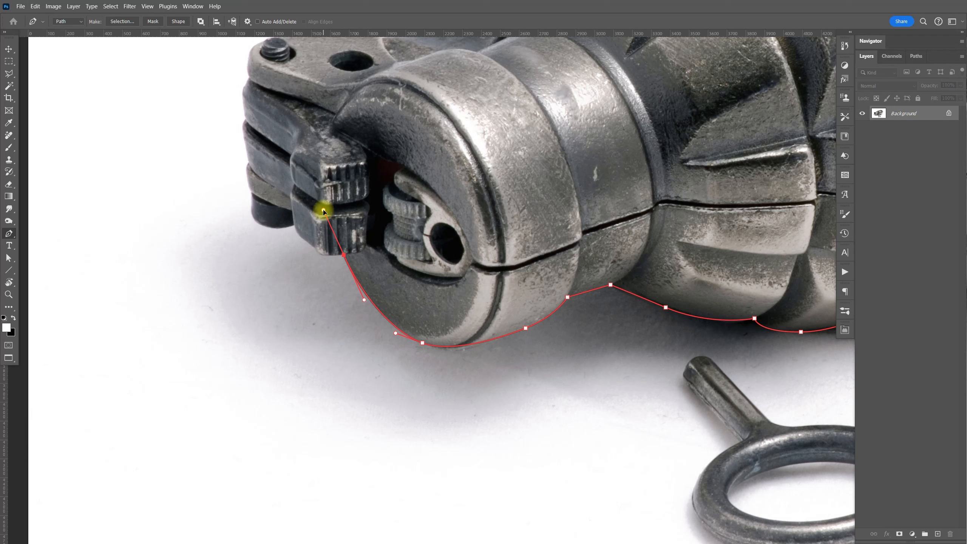
Trace the bottom and left edges of the lower ribbed lever block to where it meets the dark pin.
scroll(411, 343, up, 6)
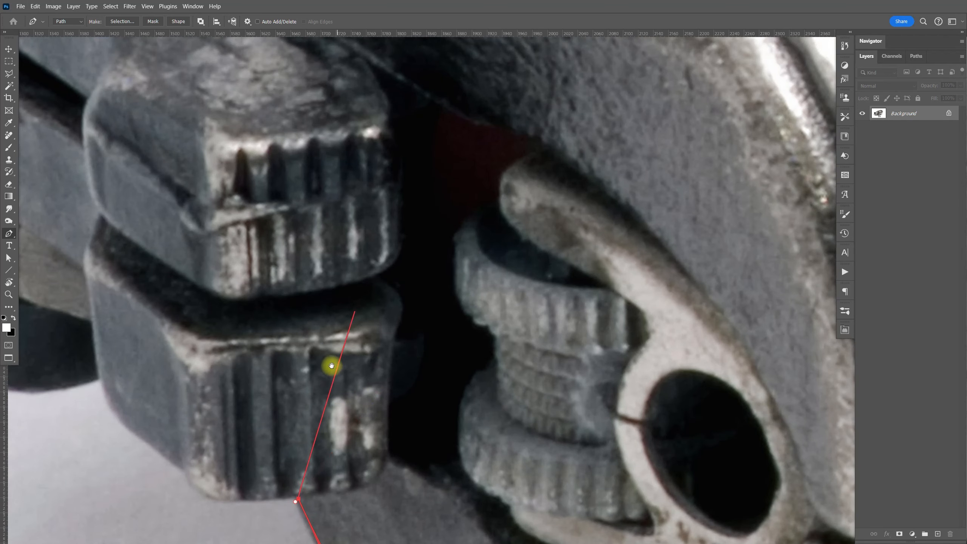
drag(328, 367, 561, 270)
drag(439, 396, 421, 389)
click(412, 366)
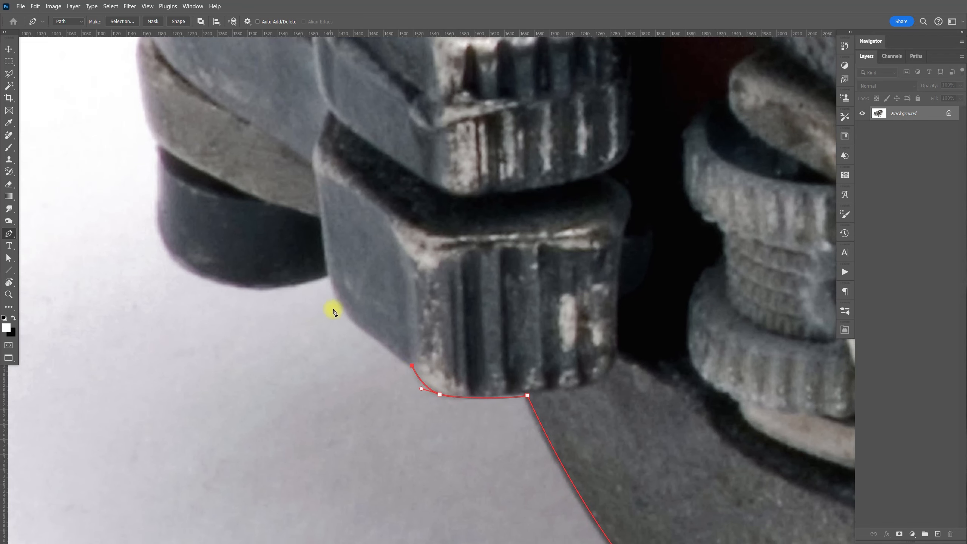
click(336, 303)
click(327, 275)
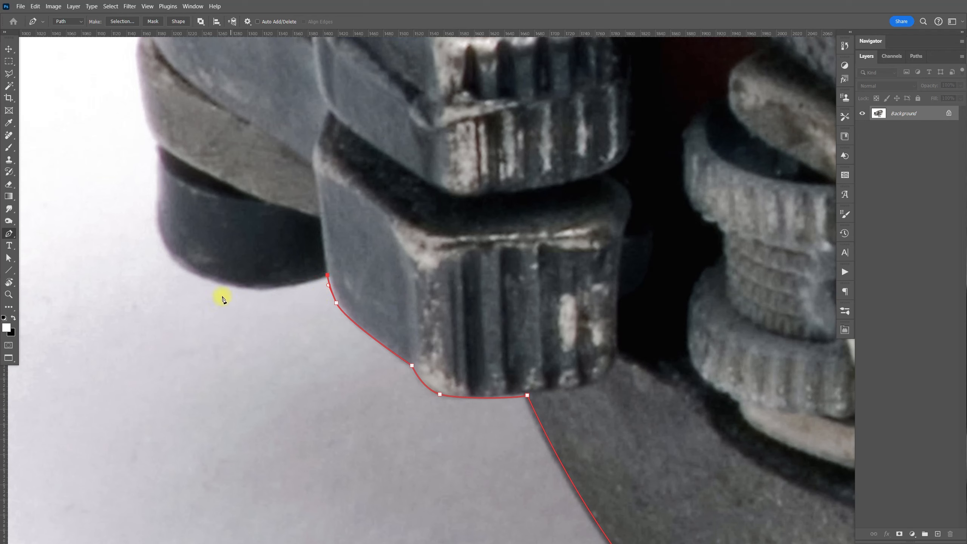
Curve the path around the underside and left side of the dark pin to the grey plate above it.
drag(202, 276, 140, 255)
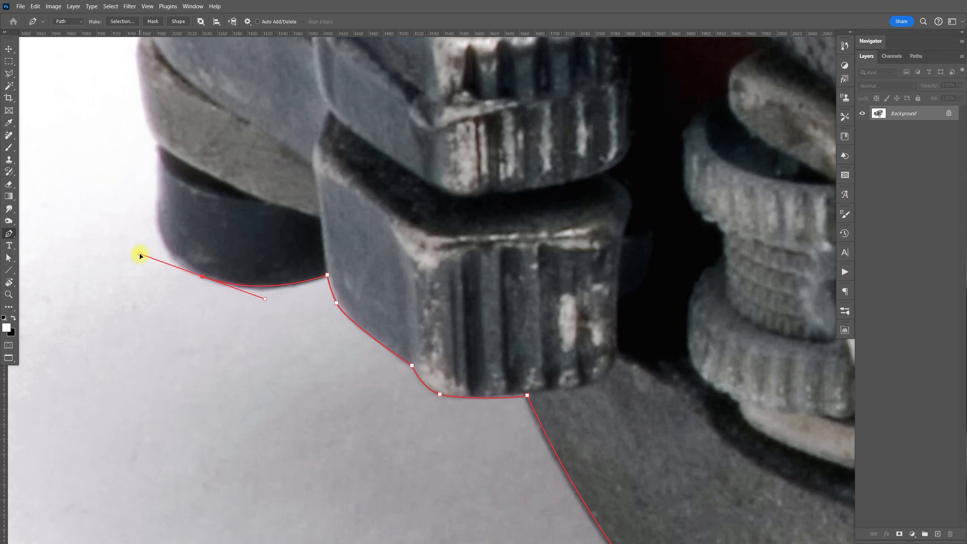
click(157, 149)
click(157, 143)
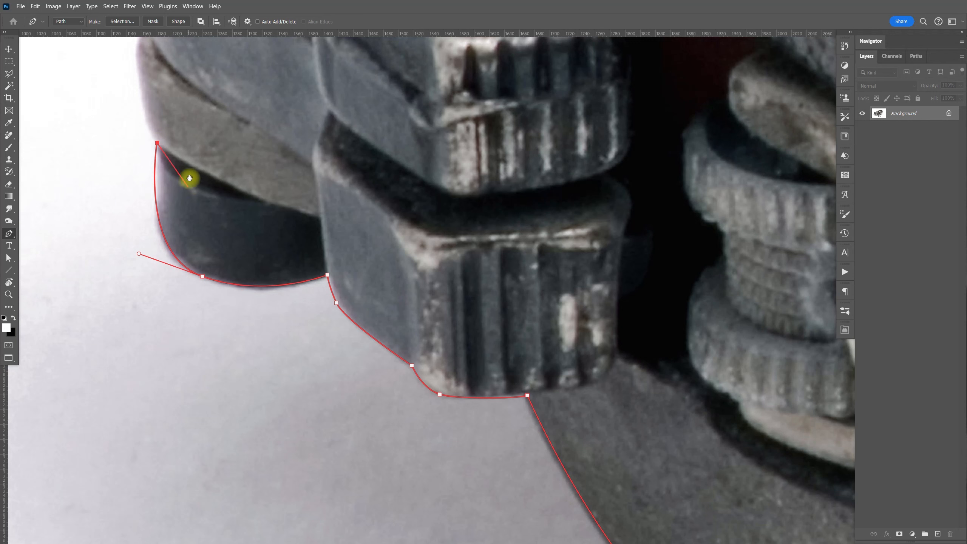
Trace the left edge and rounded upper corner of the grey plate, adjusting the curve handle to fit.
drag(188, 181, 332, 309)
drag(301, 271, 309, 248)
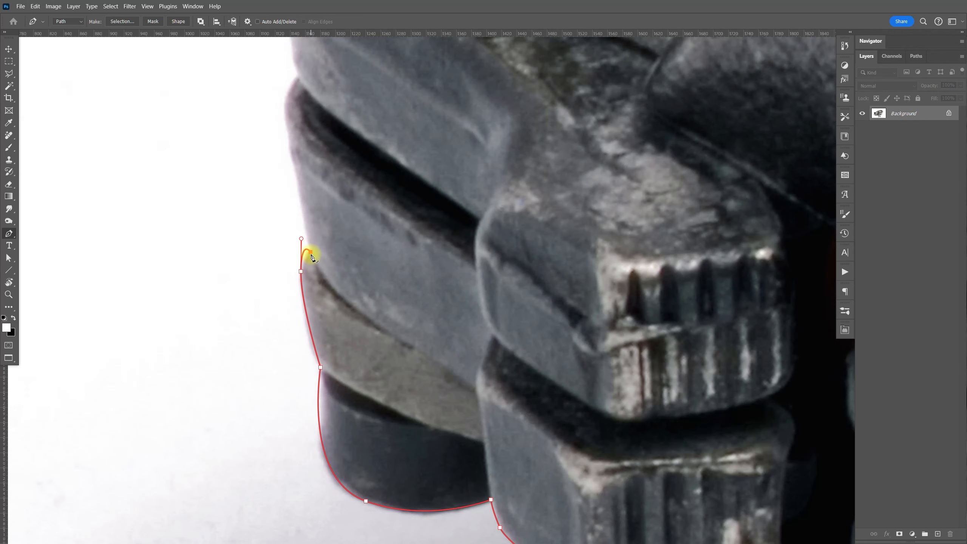
key(ctrl)
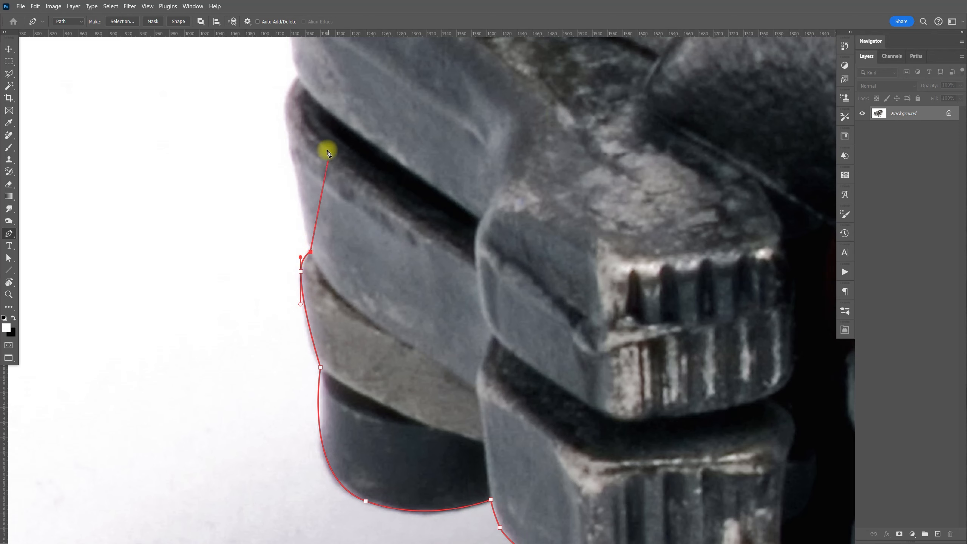
Trace the left edges and rounded upper corners of the next two stacked lever plates up to the top plate.
drag(309, 157, 328, 303)
drag(306, 248, 305, 235)
click(319, 224)
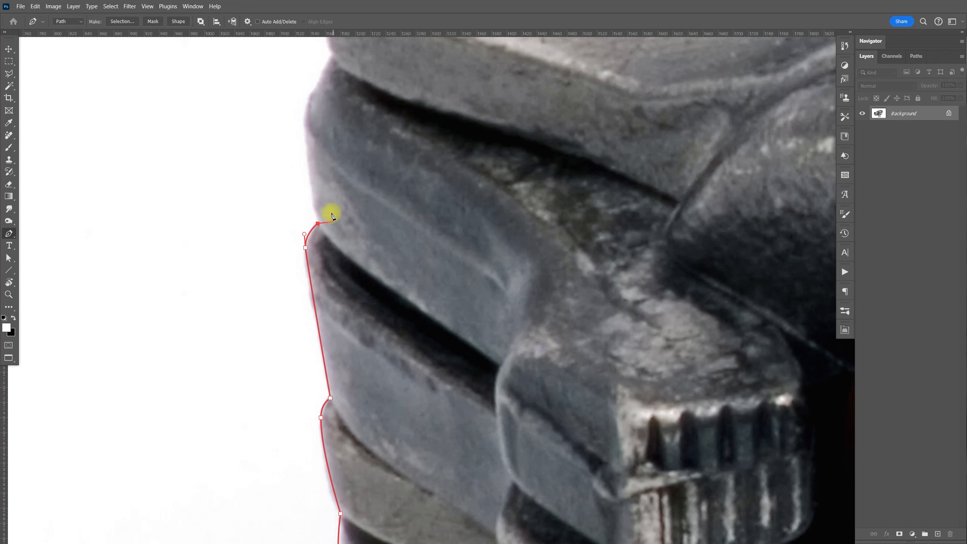
drag(320, 181, 341, 309)
drag(324, 259, 324, 239)
click(351, 201)
Trace the top plate's left edge and rounded corner up to the threaded pin, adjusting the curve handle, and curve over the pin's top.
drag(371, 212, 342, 380)
drag(325, 271, 340, 227)
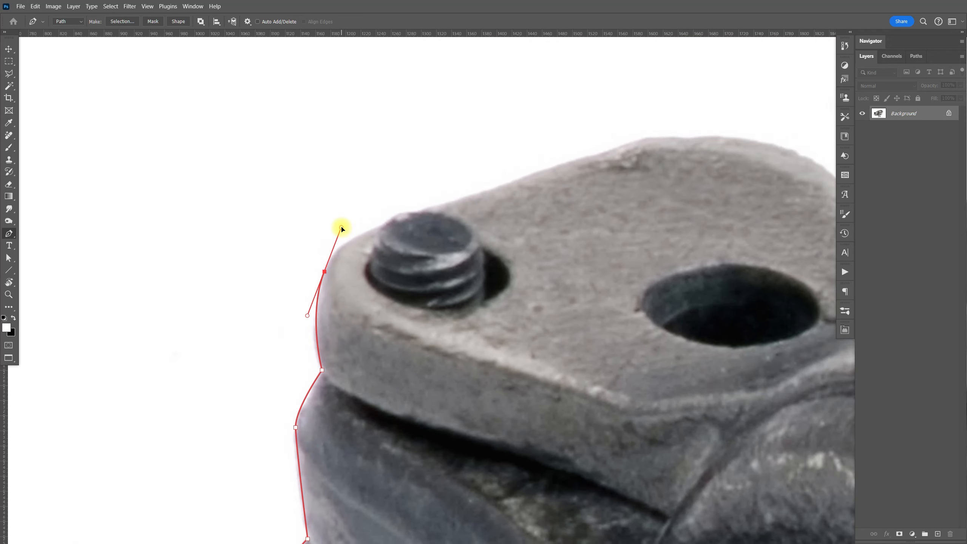
click(385, 226)
drag(341, 227, 341, 237)
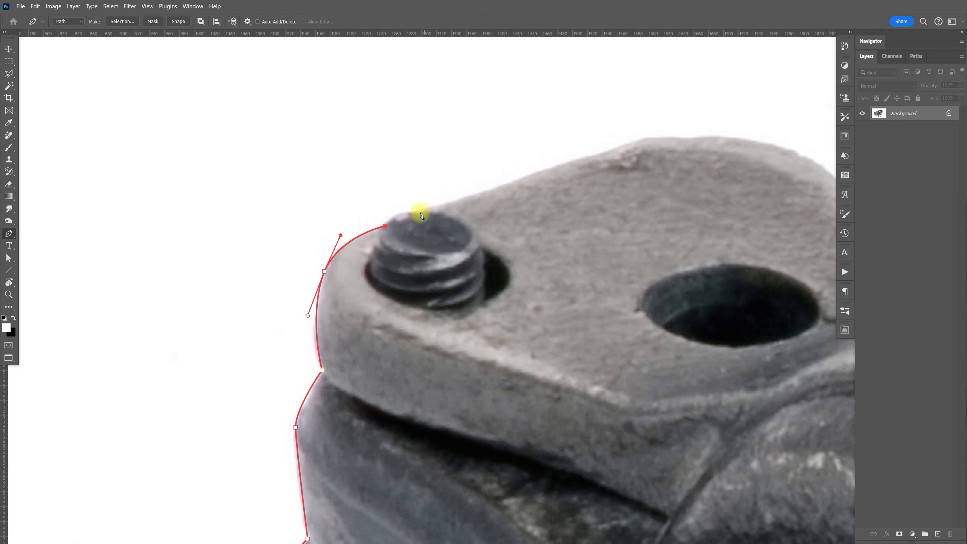
drag(415, 212, 432, 212)
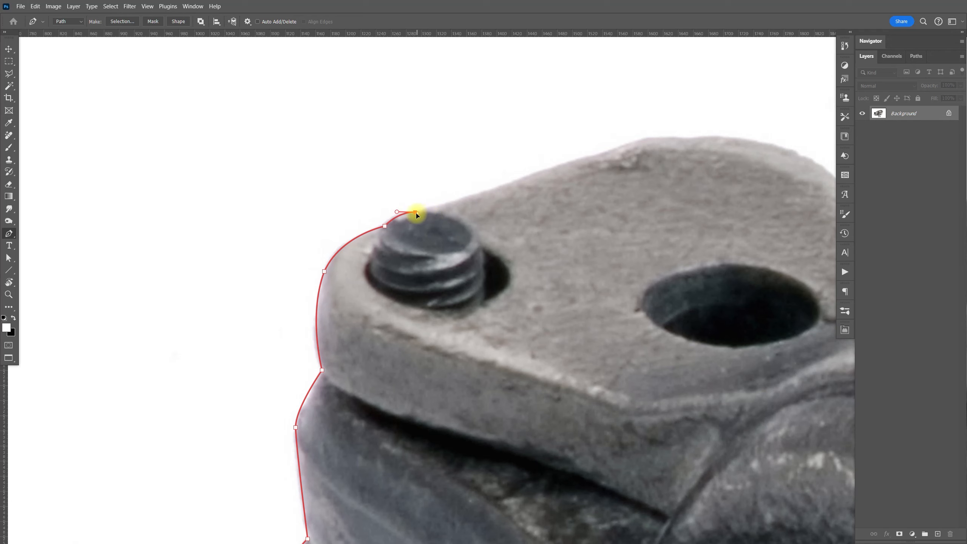
Trace the top plate's upper edge and rounded far end down to where it meets the dark metal behind it.
drag(663, 167, 472, 201)
drag(624, 215, 666, 239)
click(679, 272)
Curve the path through the concave notch beyond the top plate up to the base of the long sloping edge.
drag(723, 305, 406, 311)
drag(461, 273, 477, 270)
drag(534, 224, 603, 169)
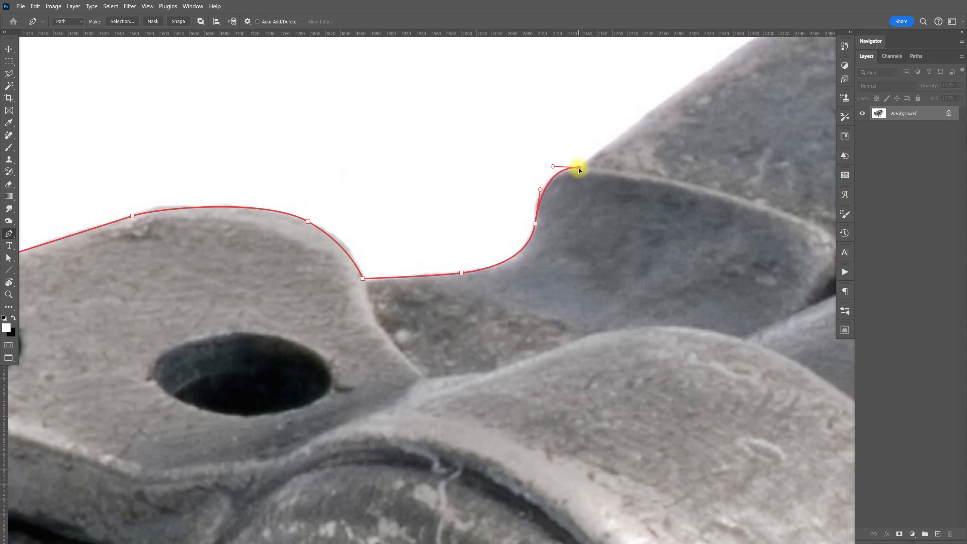
Trace the long sloping upper edge toward the grenade body and close the path at its starting anchor point.
drag(702, 147, 403, 343)
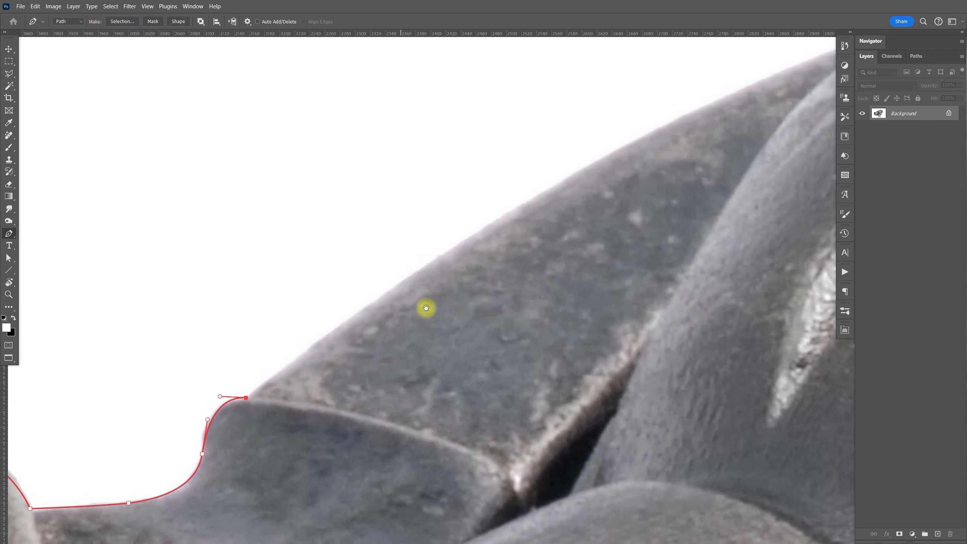
drag(528, 200, 629, 141)
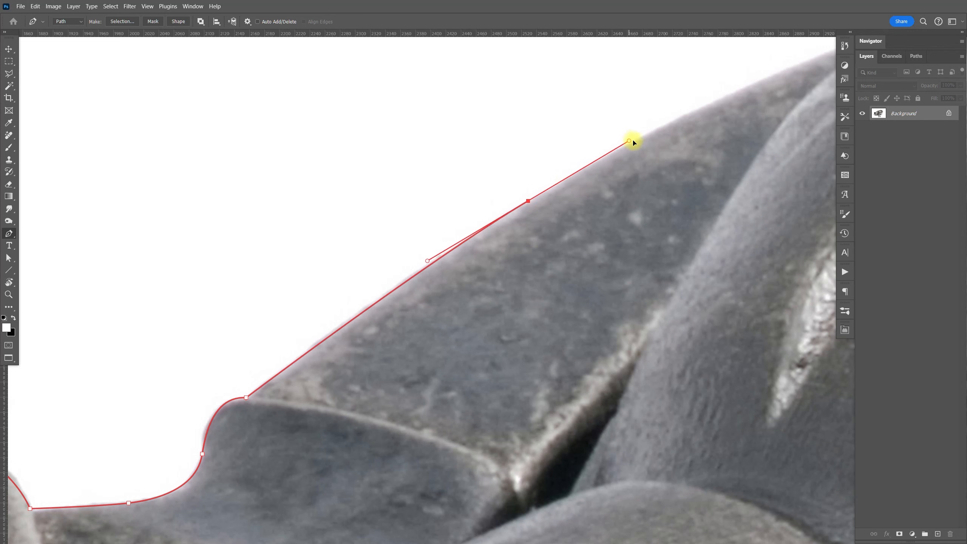
drag(713, 134, 410, 326)
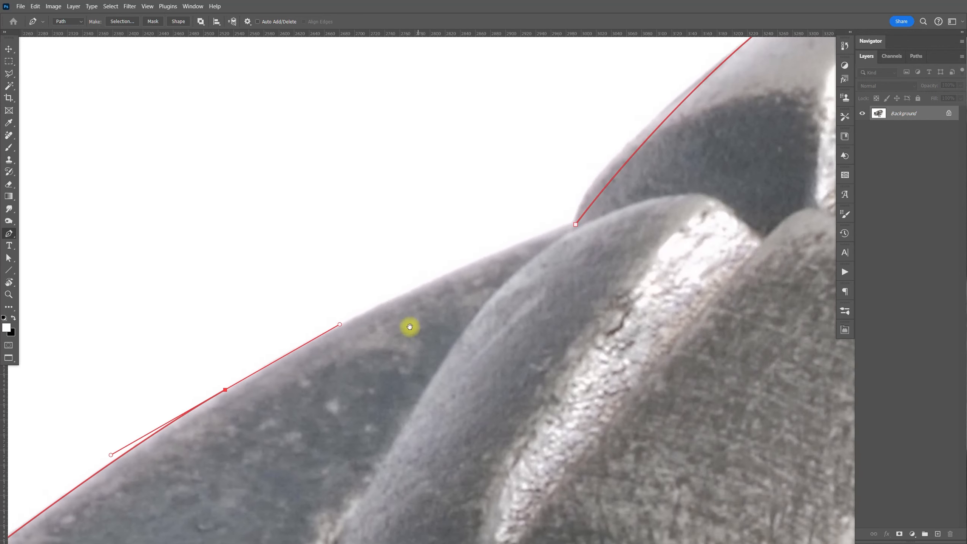
click(555, 237)
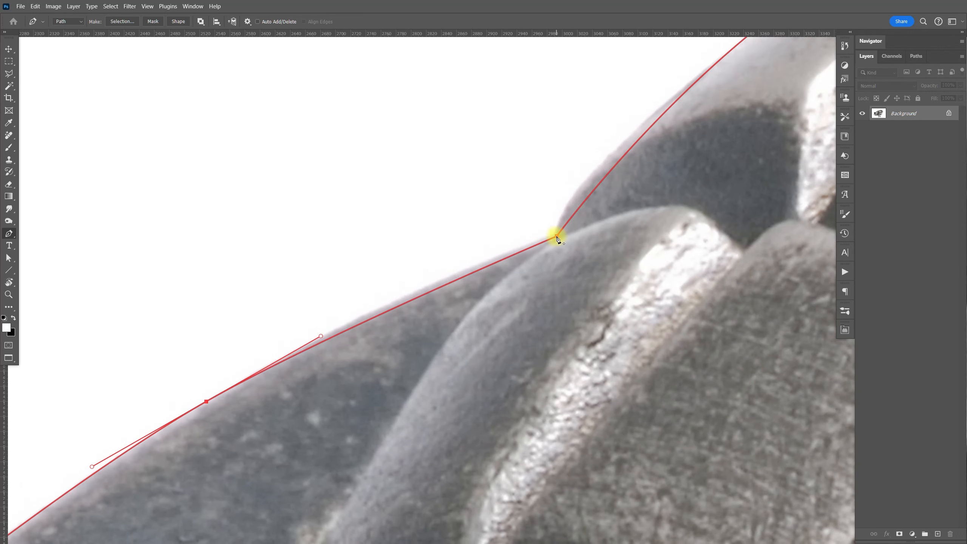
Convert the closed path into a new anti-aliased selection with a 0-pixel feather radius and apply it as a layer mask.
scroll(558, 238, down, 10)
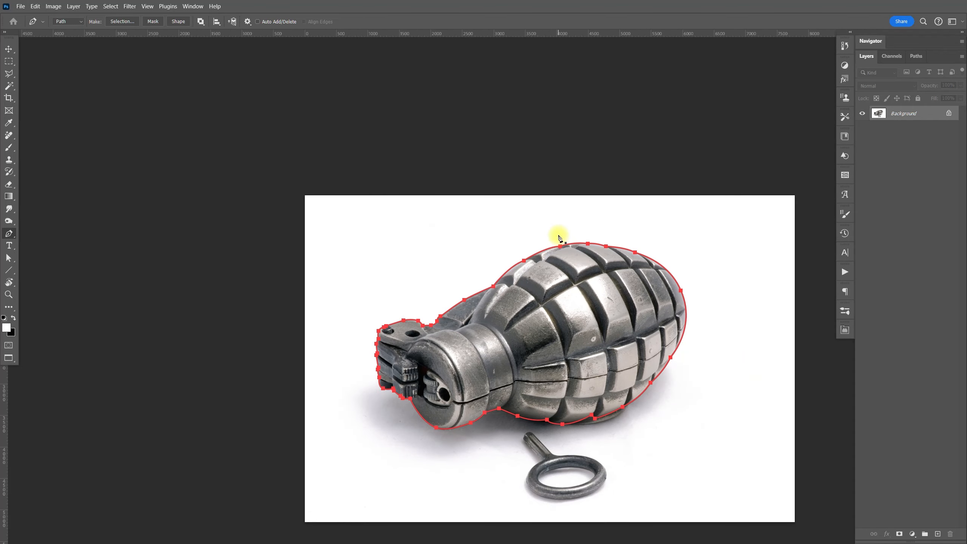
right_click(562, 323)
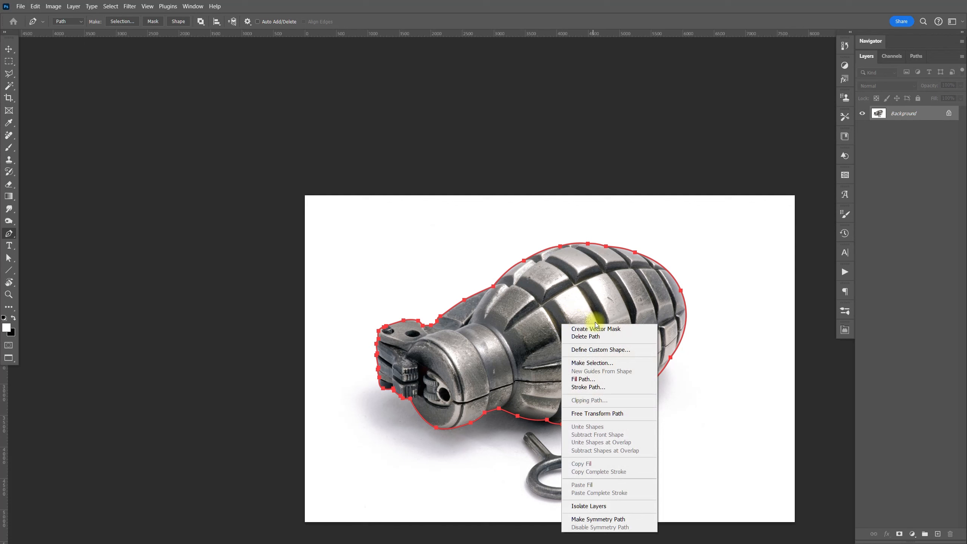
click(592, 362)
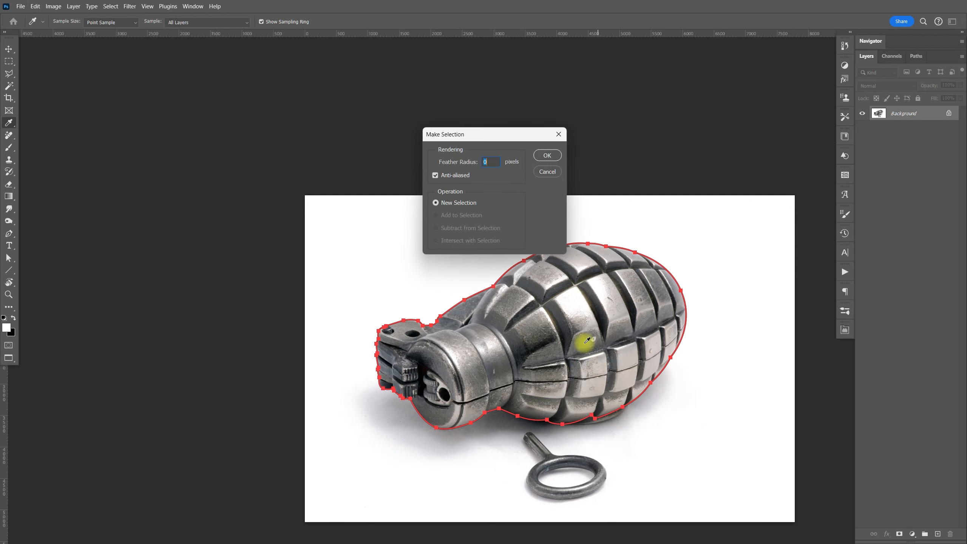
click(548, 155)
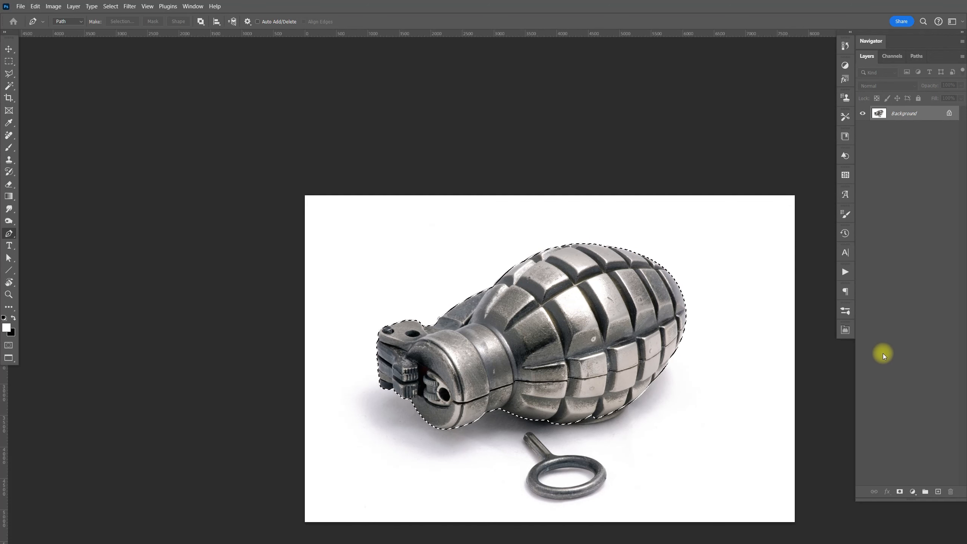
click(899, 492)
Try moving the masked grenade slightly down and to the right on the canvas, and undo the move.
key(v)
mouse_move(606, 358)
mouse_down()
mouse_move(617, 377)
mouse_move(626, 374)
mouse_move(619, 367)
mouse_up()
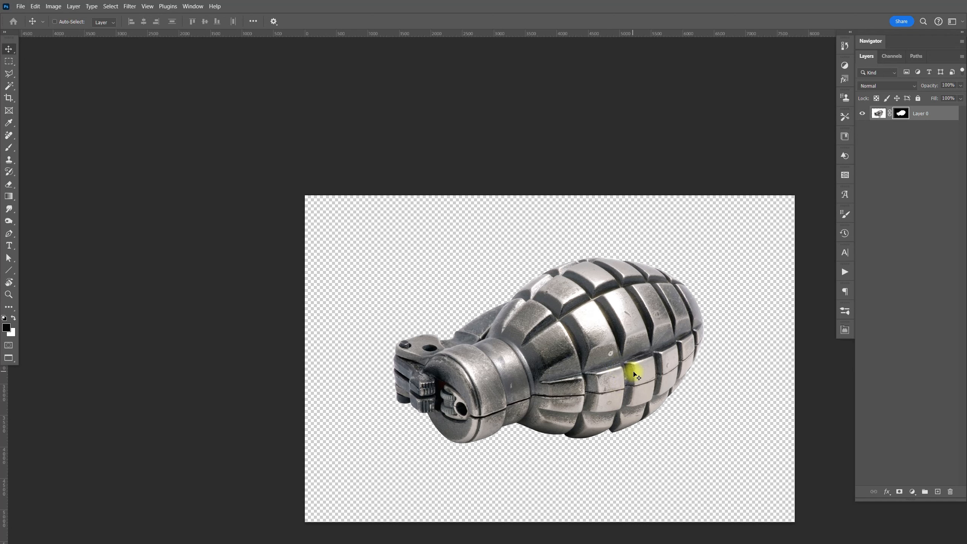
key(ctrl+z)
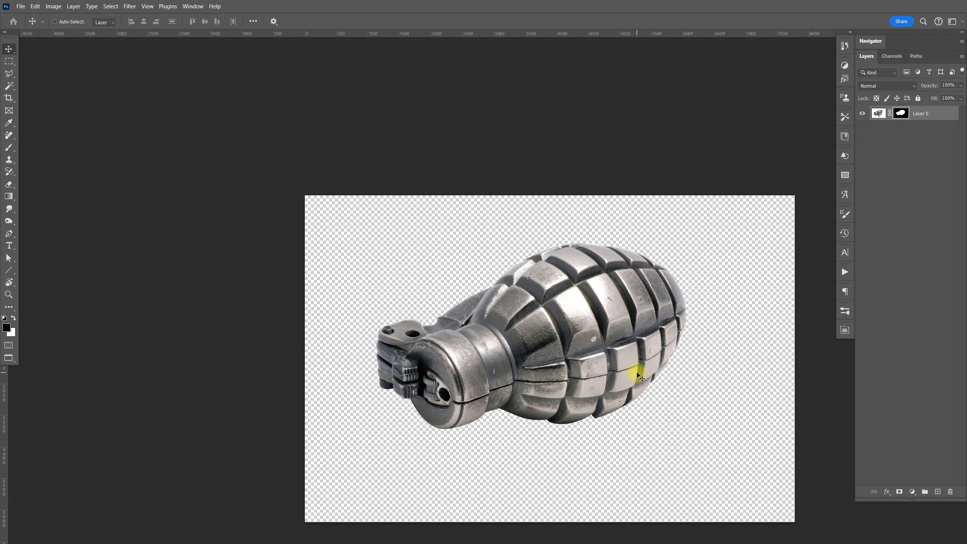